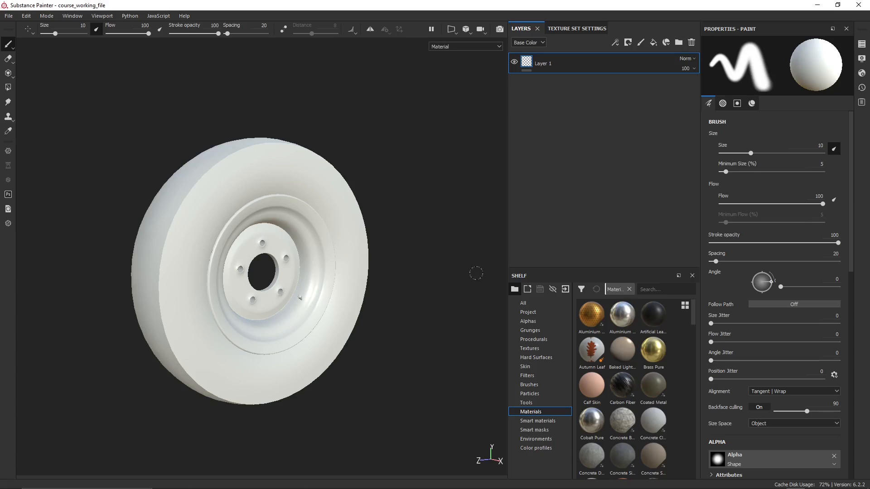
Show the Tire texture set settings and check the list of available views.
left_click(577, 29)
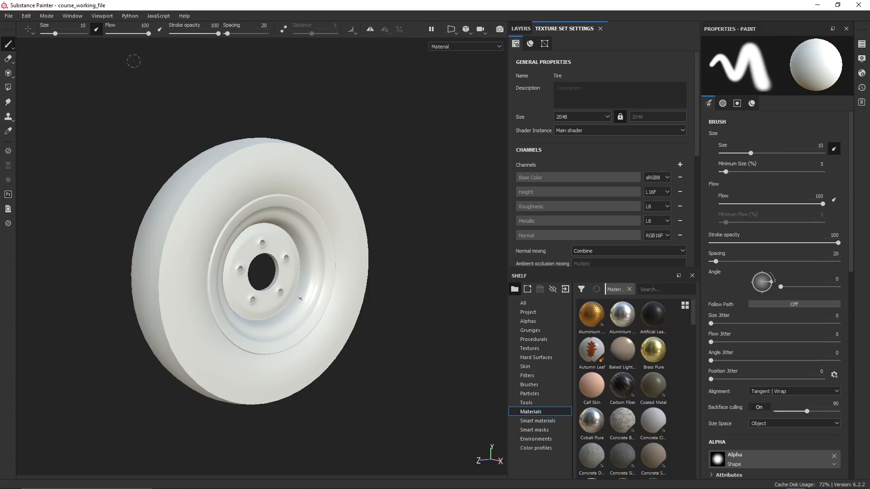
left_click(72, 17)
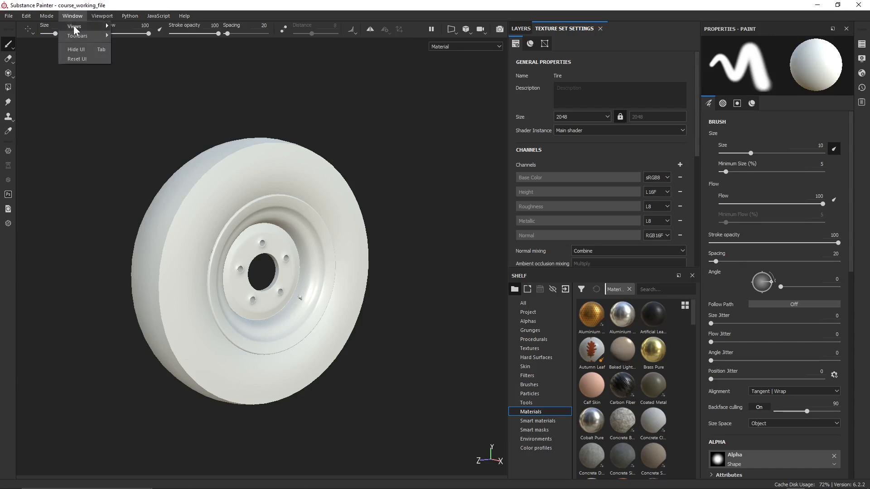
mouse_move(74, 25)
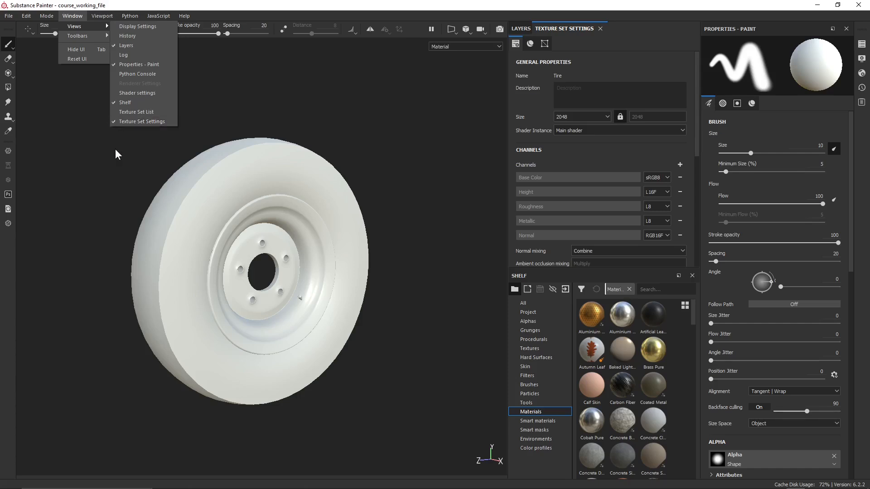
left_click(412, 150)
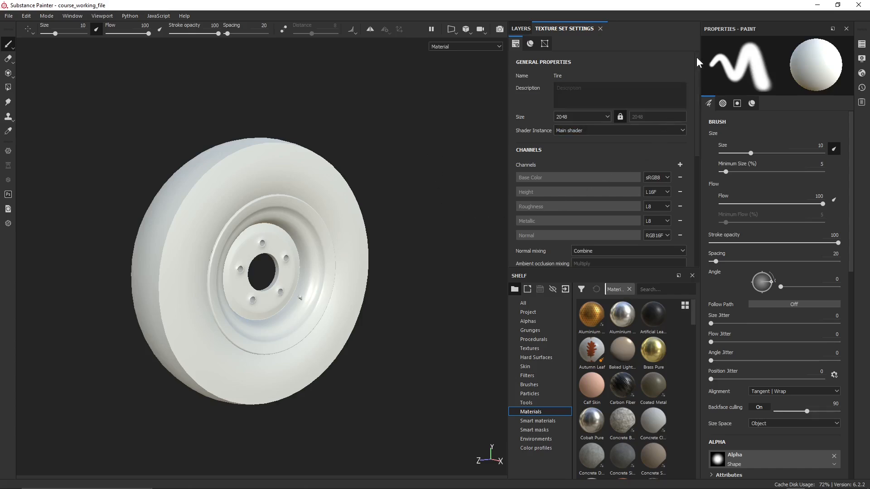
Open the mesh map baking settings for the Tire texture set and move the dialog clear of the tire.
left_click_drag(697, 58, 706, 102)
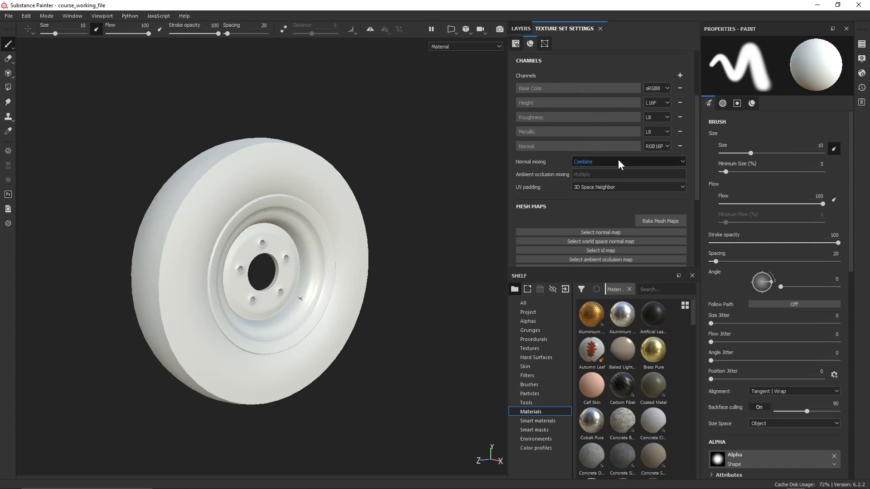
scroll(657, 154, "down", 3)
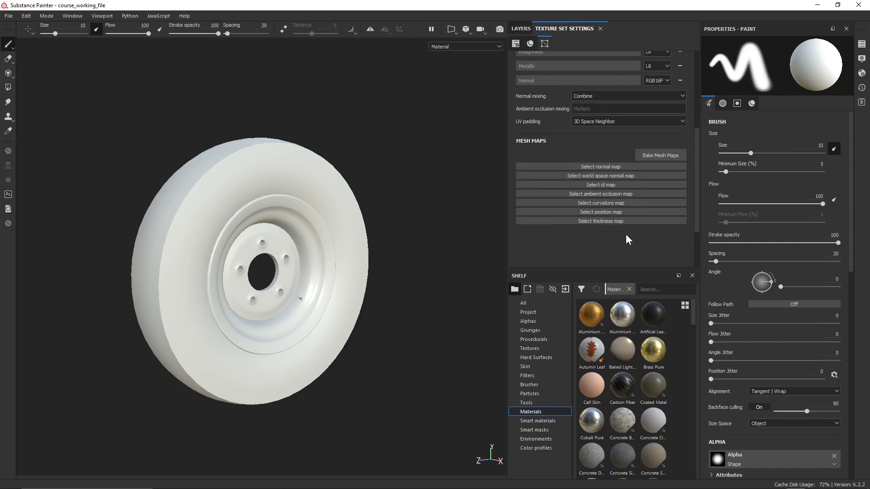
left_click(668, 157)
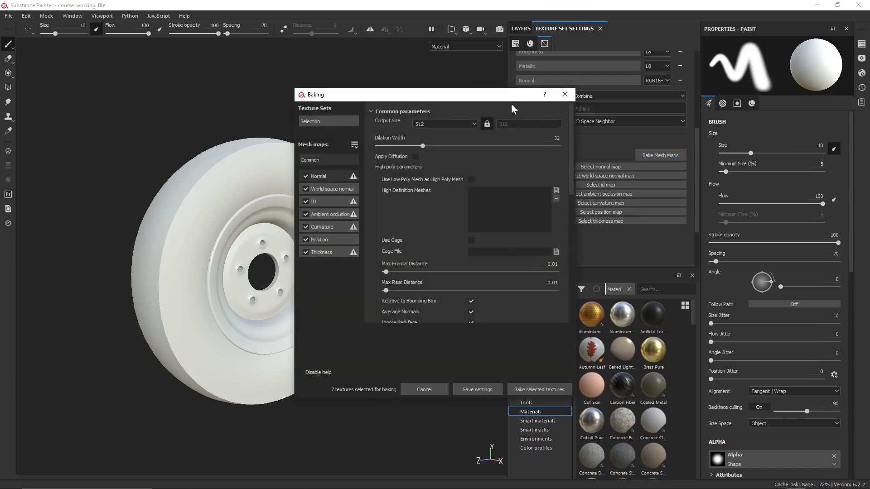
left_click_drag(492, 95, 591, 89)
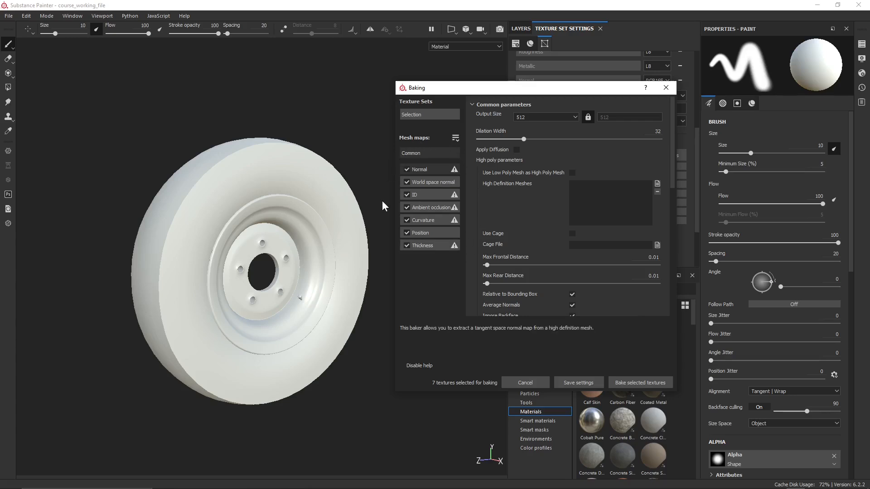
Exclude the ID and Thickness maps from the bake and set the output size to 4096.
left_click(407, 245)
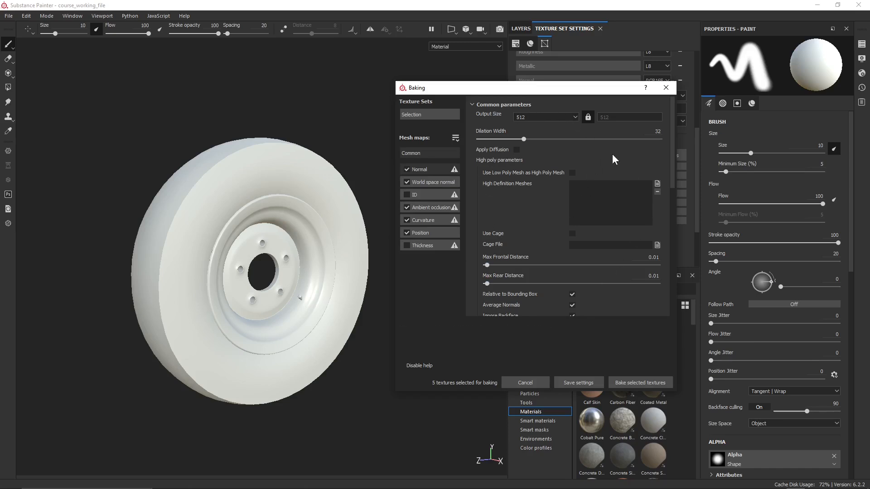
left_click(545, 117)
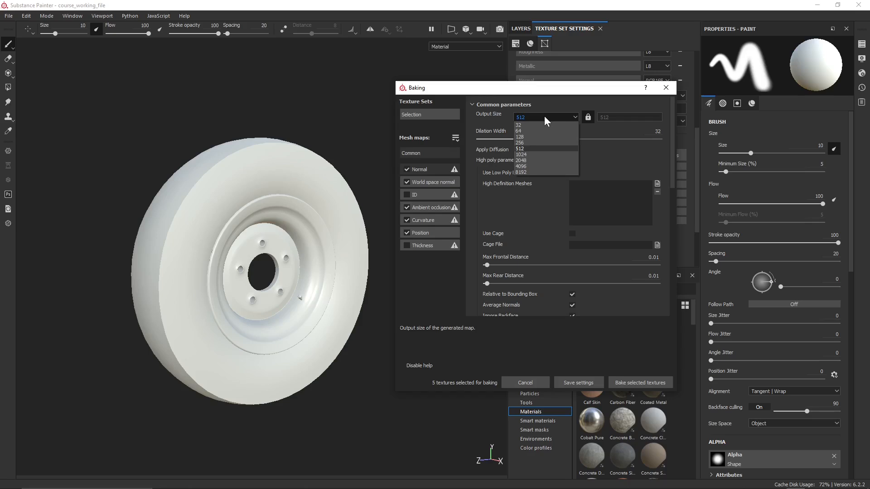
left_click(553, 167)
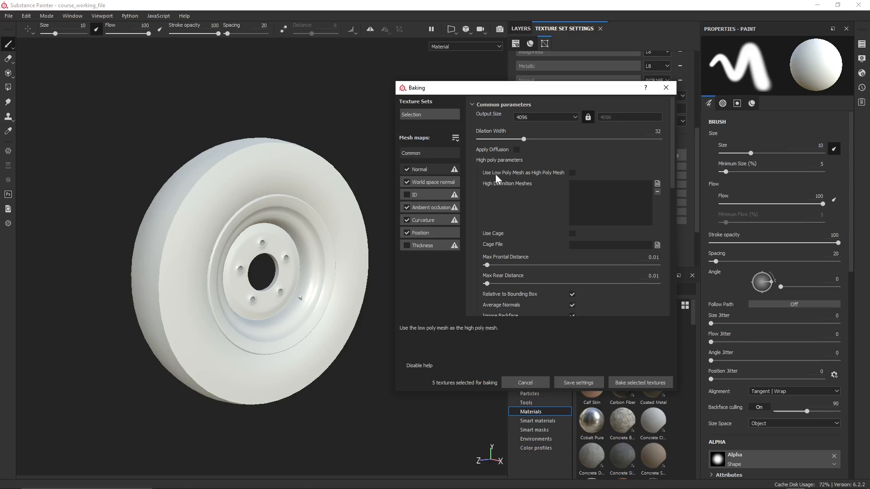
Load the tire_high FBX file from the resources folder as the high definition mesh.
left_click(657, 182)
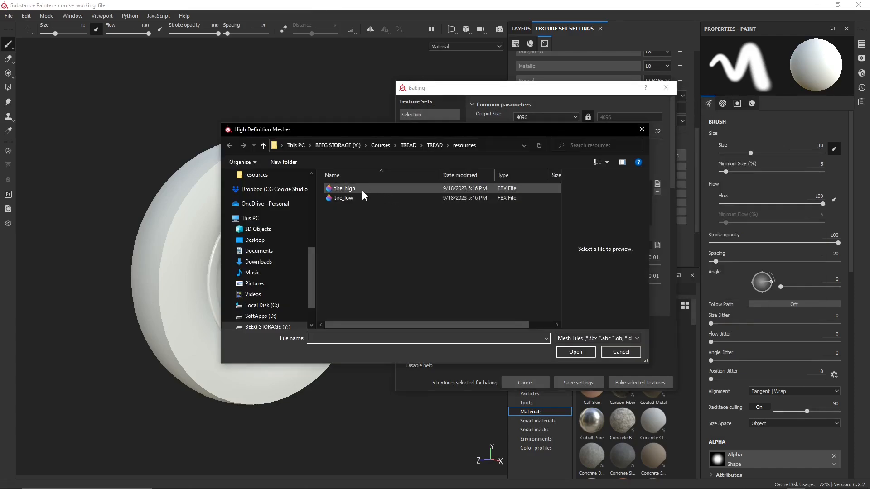
left_click(360, 189)
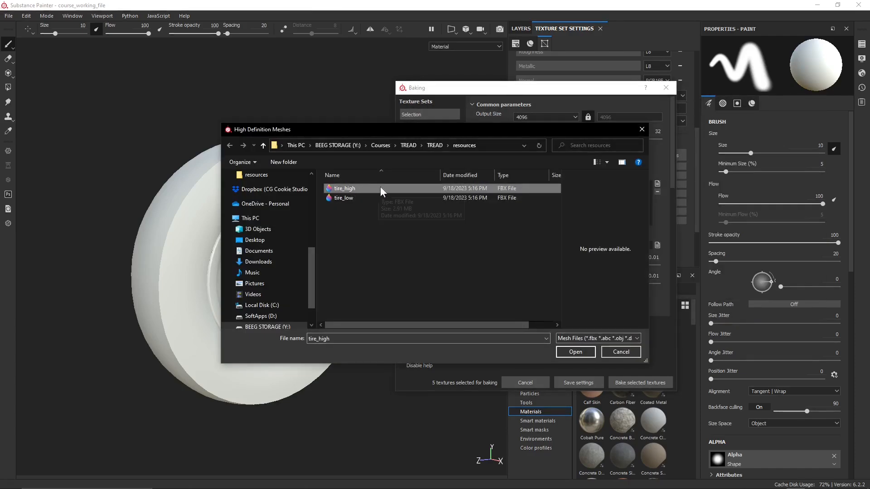
left_click(576, 352)
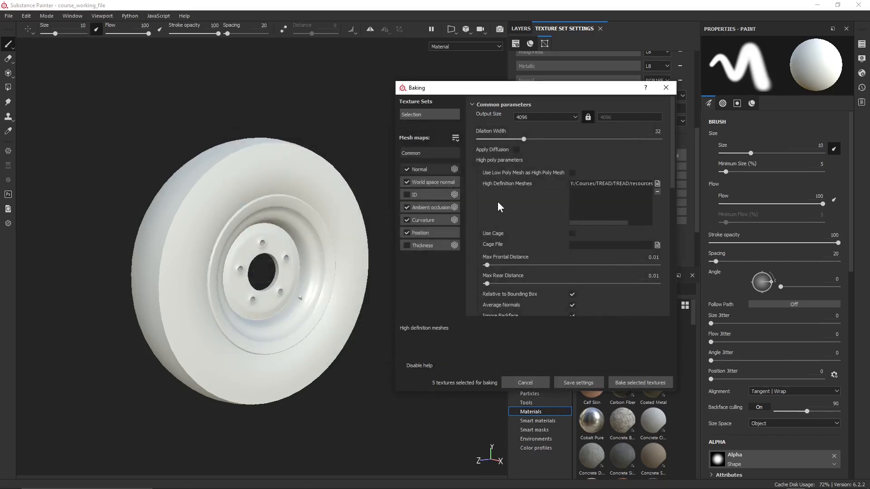
Set the baking antialiasing to Subsampling 4x4 and the mesh matching to By Mesh Name.
left_click_drag(672, 134, 674, 193)
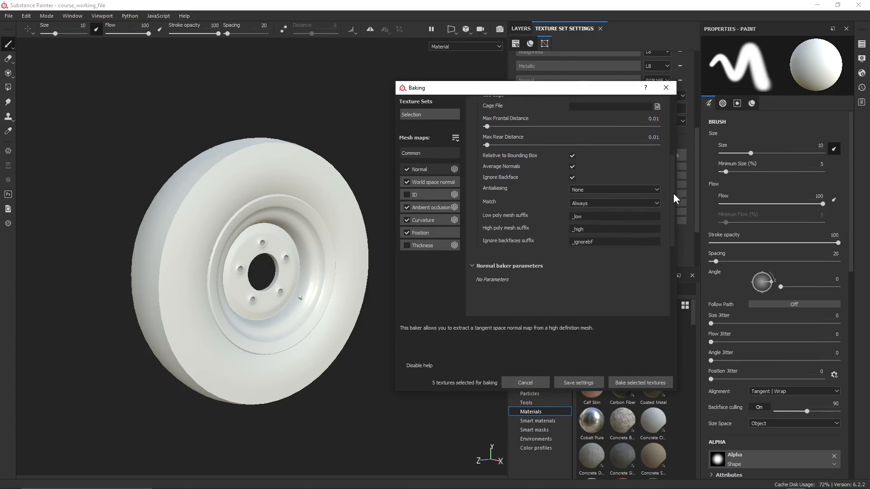
left_click(593, 190)
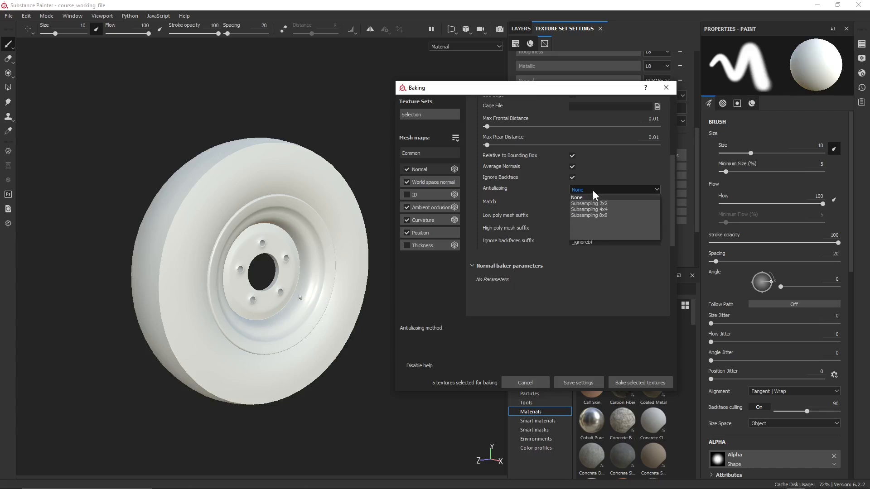
left_click(618, 208)
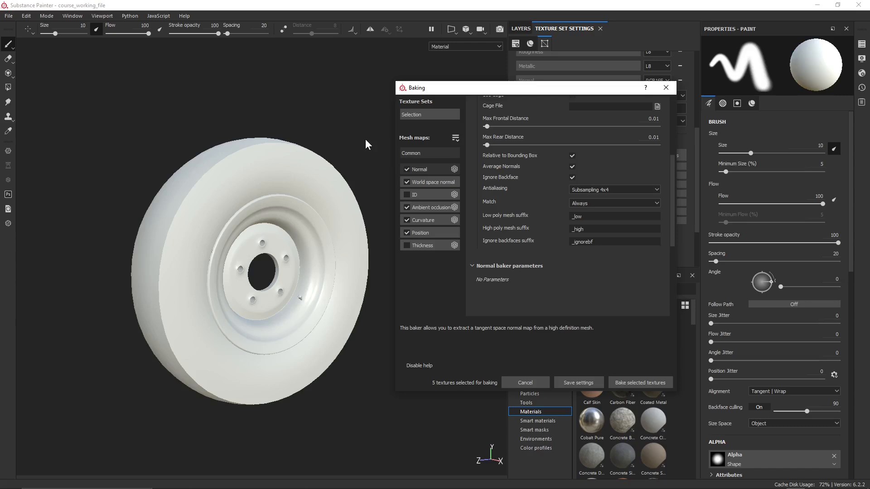
left_click(611, 202)
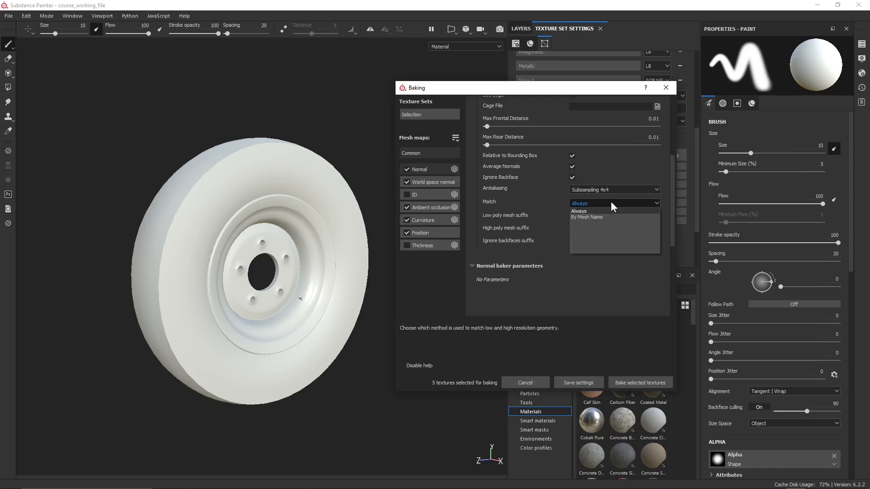
left_click(626, 217)
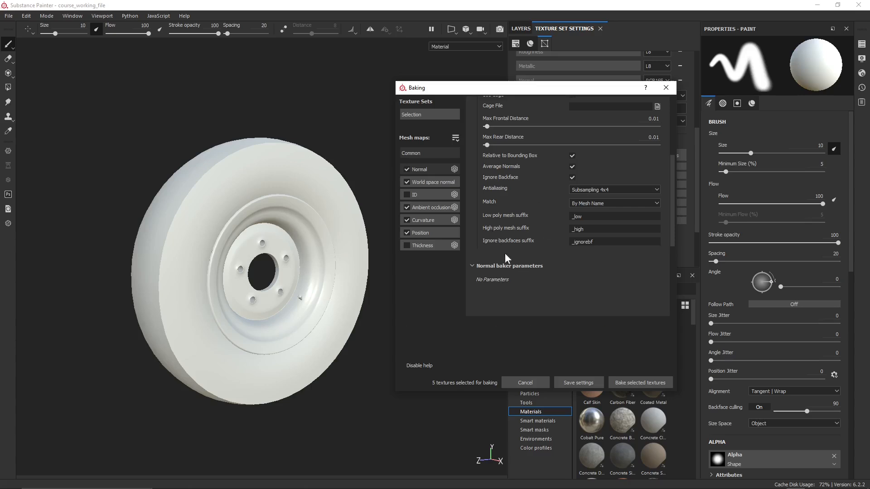
Bake the selected mesh maps and inspect the baked tread and rim from several angles.
left_click(646, 384)
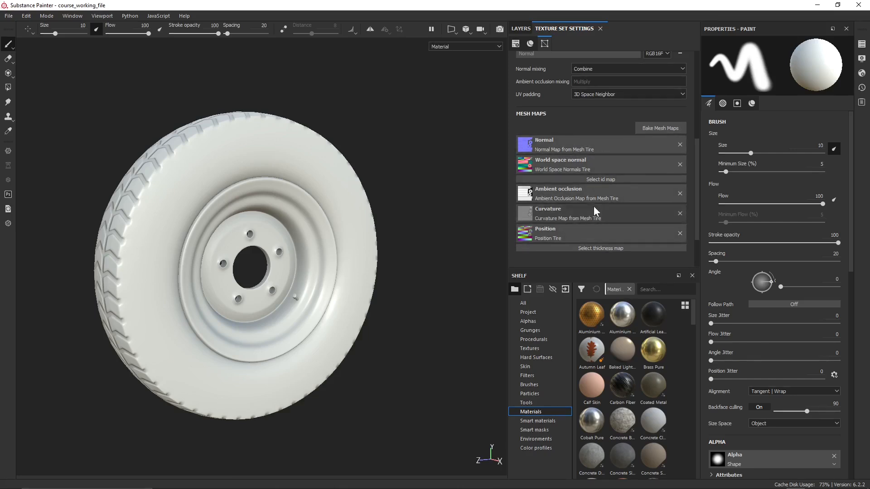
left_click_drag(312, 276, 460, 236, "alt")
middle_click_drag(316, 221, 380, 198, "alt")
mouse_move(370, 235)
right_mouse_down("shift")
mouse_move(391, 235)
mouse_move(354, 229)
mouse_move(383, 225)
mouse_move(358, 235)
right_mouse_up("shift")
mouse_move(358, 235)
left_mouse_down("alt")
mouse_move(158, 225)
mouse_move(182, 238)
mouse_move(331, 256)
mouse_move(381, 272)
mouse_move(402, 308)
mouse_move(393, 294)
mouse_move(369, 287)
left_mouse_up("alt")
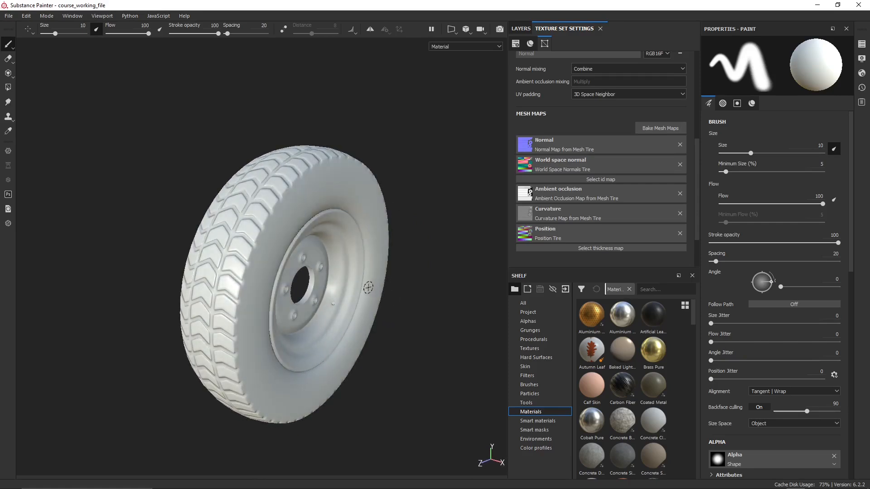
Display the mesh wireframe temporarily and inspect the tire's geometry around the rim and tread.
left_click(862, 58)
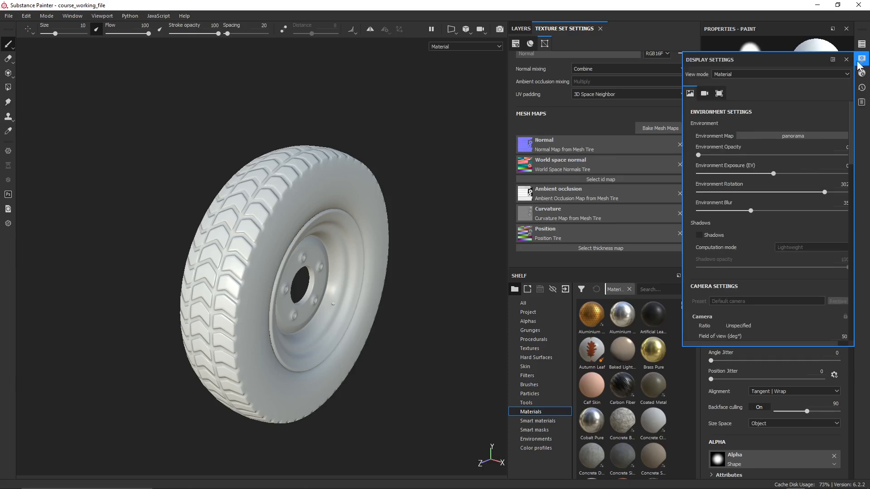
scroll(731, 256, "down", 10)
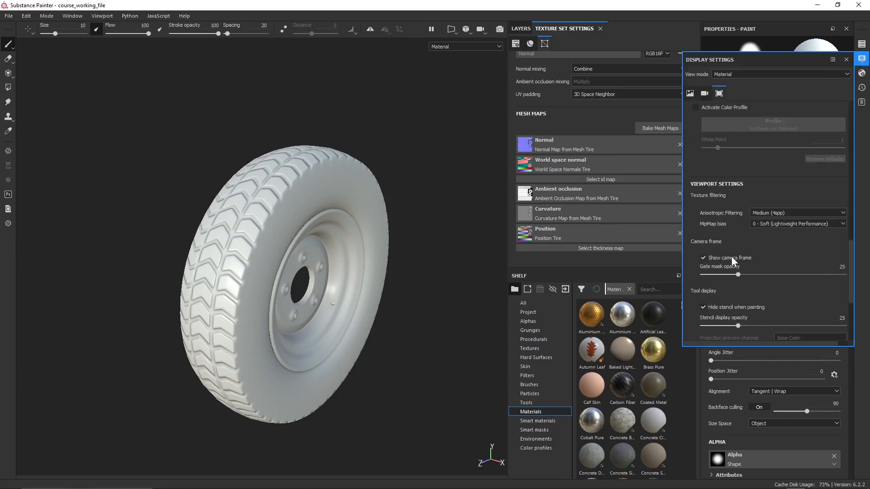
left_click(702, 233)
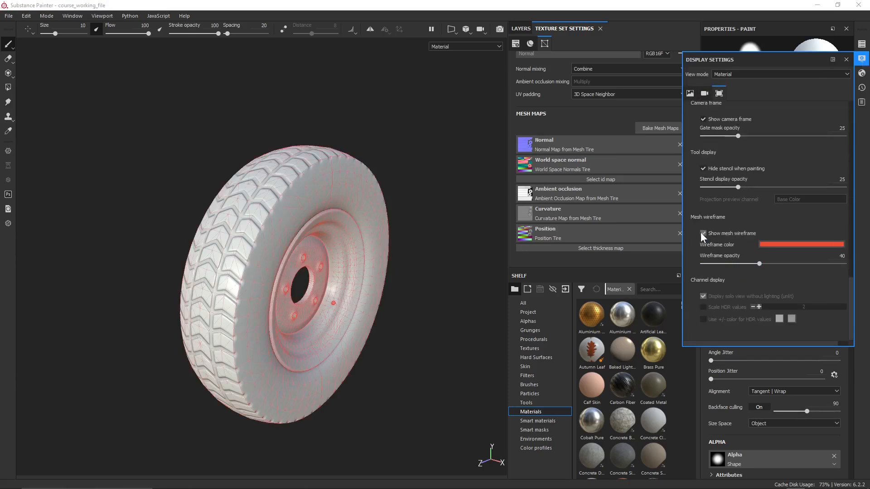
right_click_drag(197, 197, 308, 308, "alt")
left_click_drag(290, 281, 287, 242, "alt")
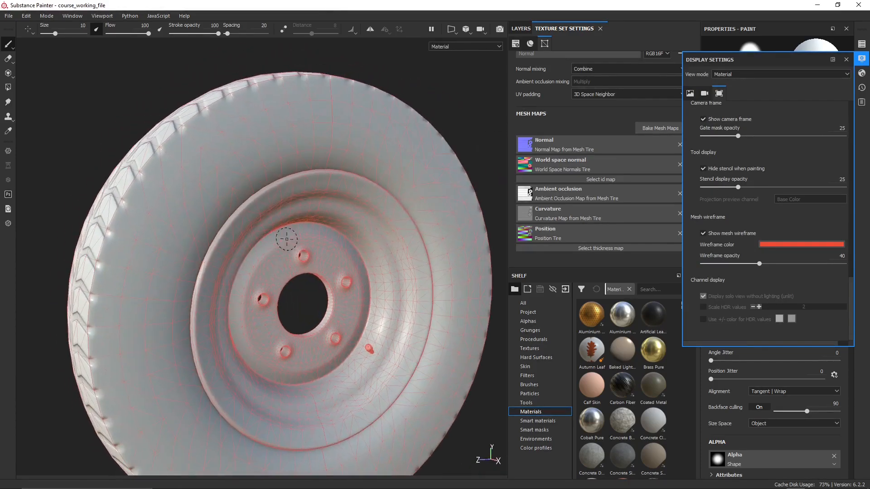
right_click_drag(289, 274, 266, 152, "alt")
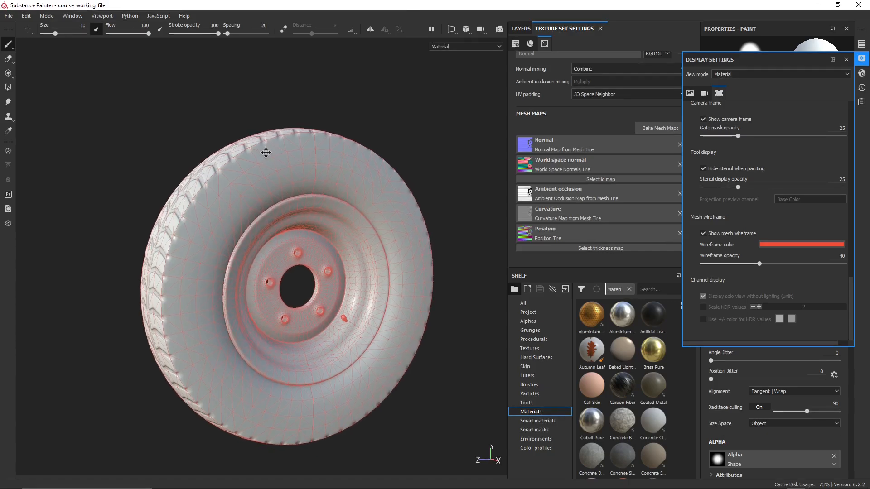
left_click_drag(296, 310, 365, 298, "alt")
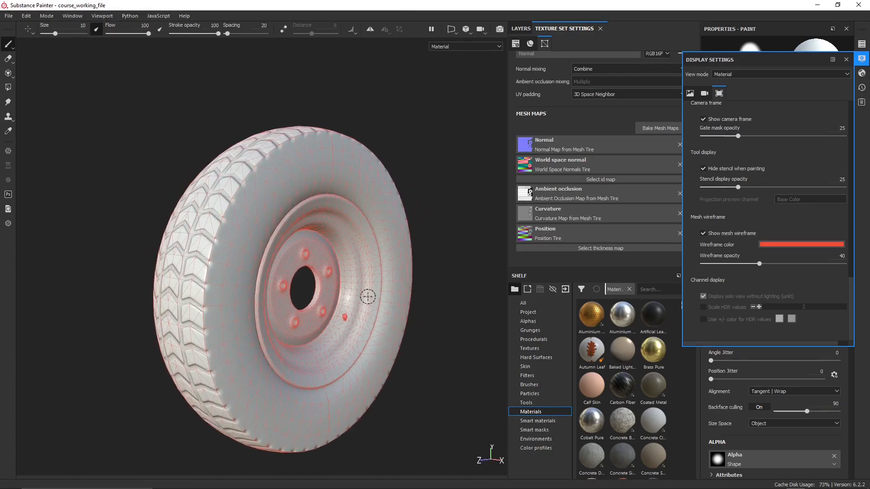
middle_click_drag(392, 248, 359, 239, "alt")
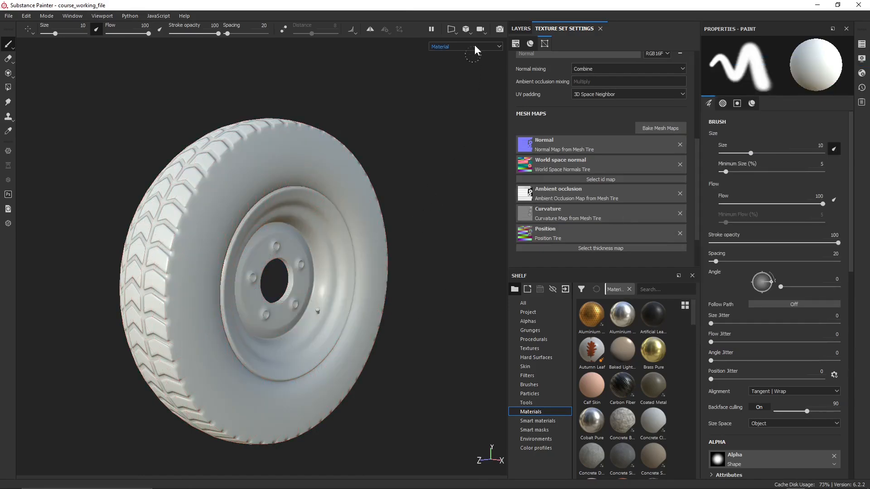
Preview the baked Normal mesh map on the tire and inspect the tread from the other side.
left_click(475, 45)
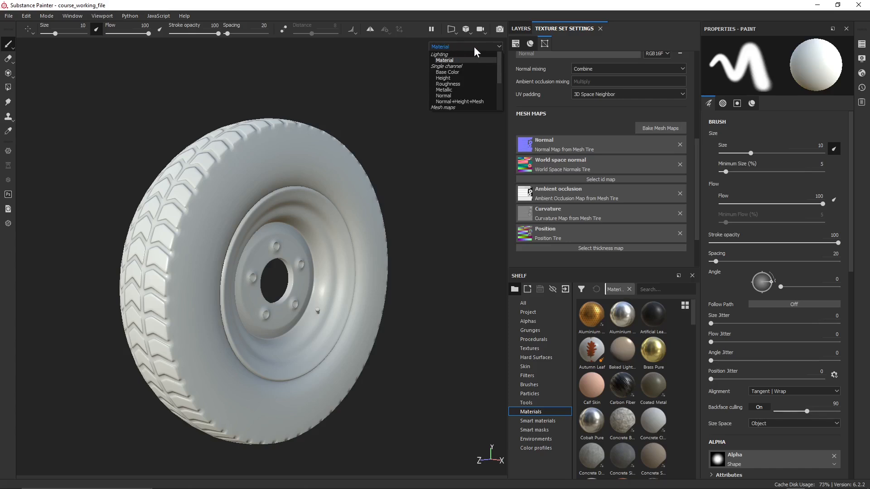
left_click_drag(498, 61, 498, 83)
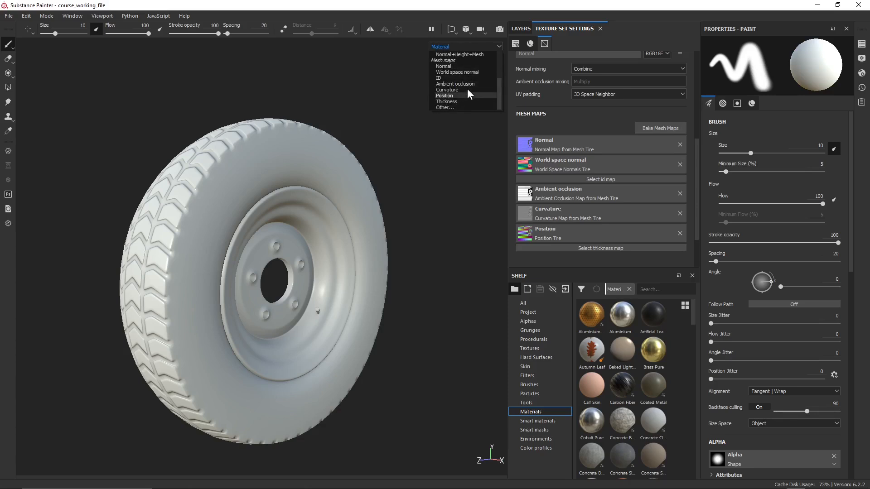
left_click(455, 68)
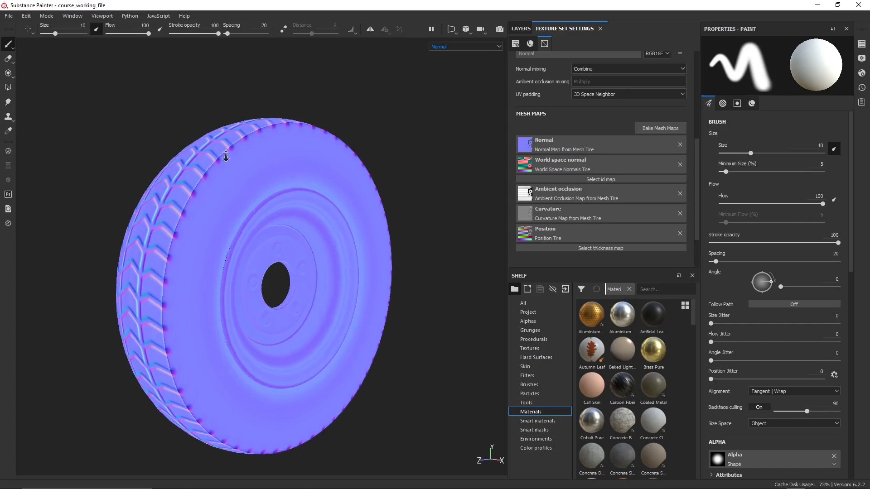
left_click_drag(225, 156, 383, 172, "alt")
Preview the baked World space normal and Ambient occlusion mesh maps on the tire and inspect the rim and tread.
left_click(482, 45)
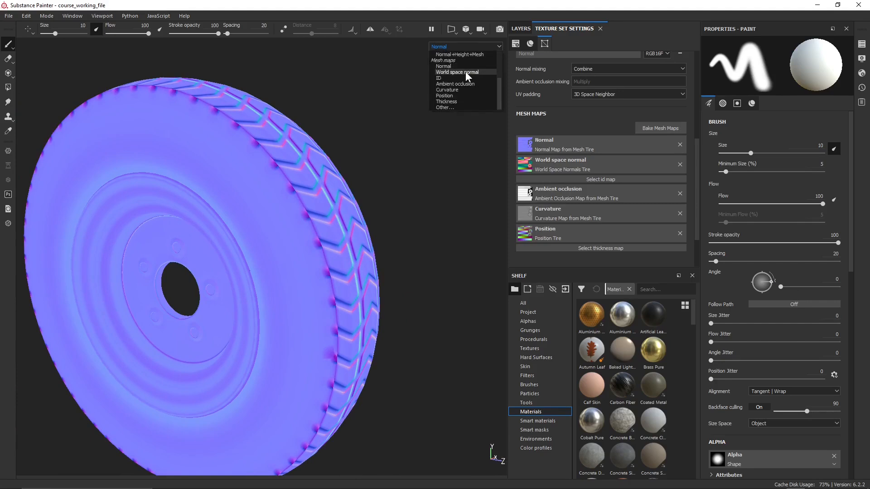
left_click(464, 72)
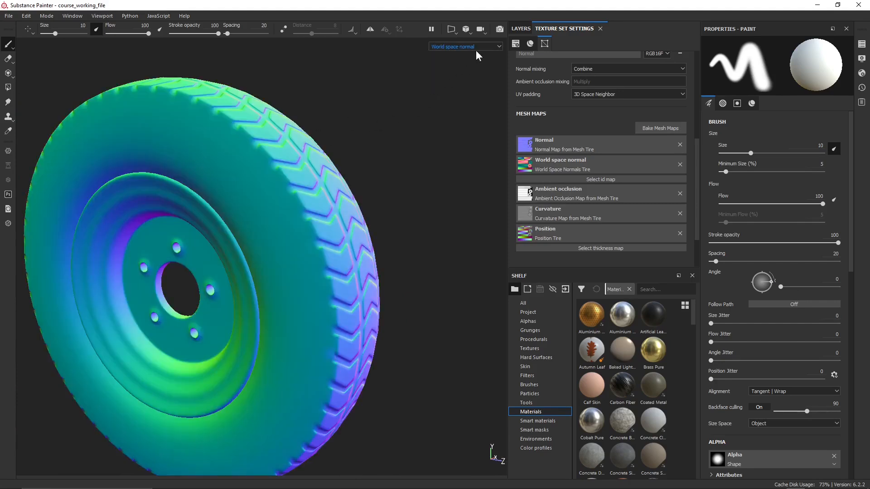
left_click(476, 48)
left_click(461, 84)
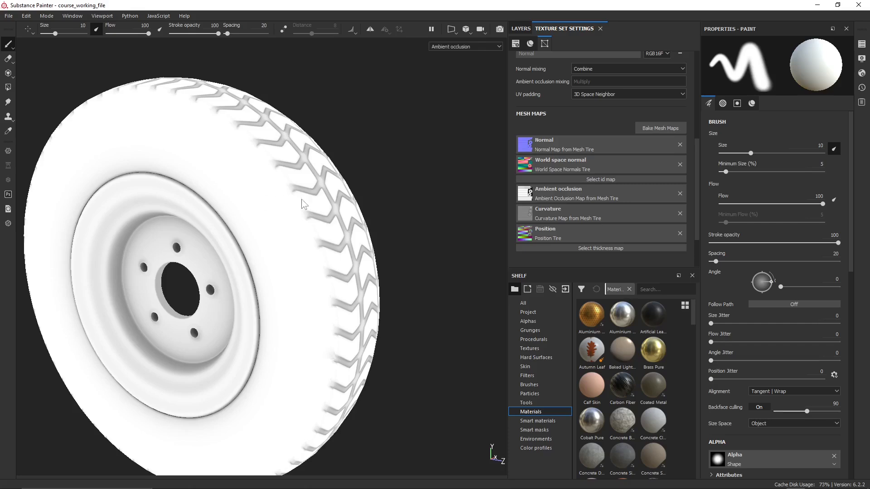
left_click_drag(303, 203, 363, 171, "alt")
Preview the baked Curvature and Position mesh maps on the tire.
left_click(461, 46)
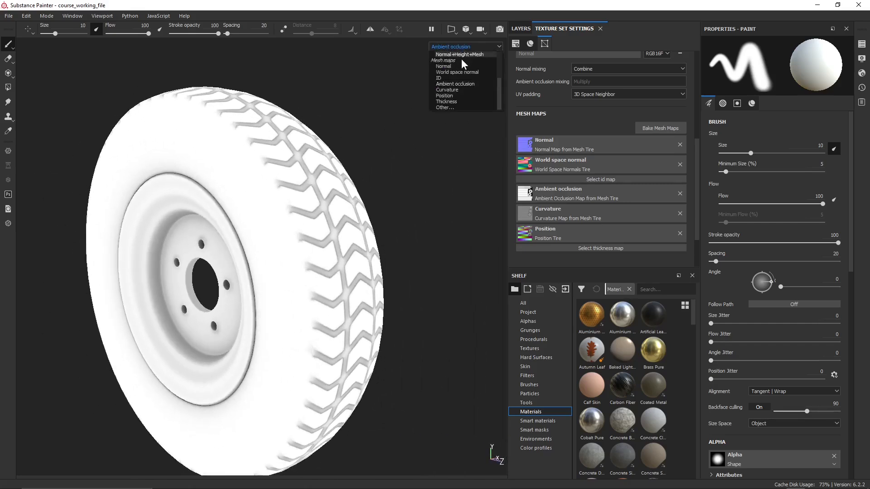
left_click(469, 90)
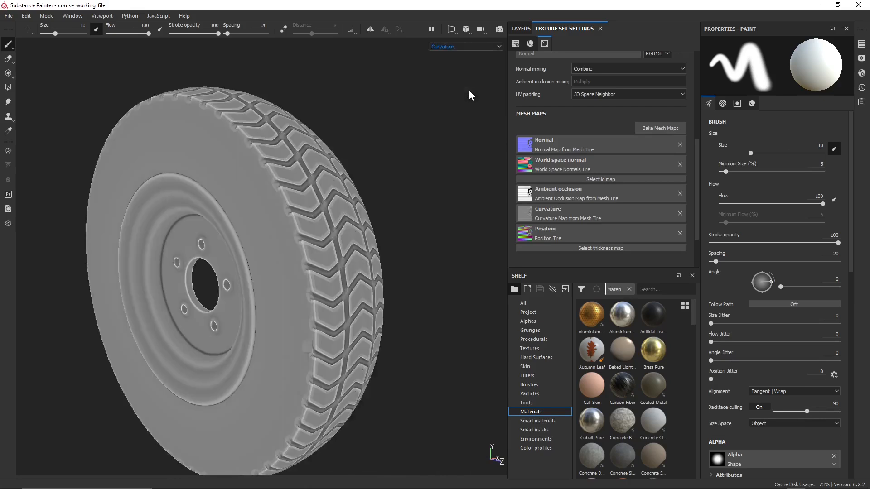
left_click(486, 45)
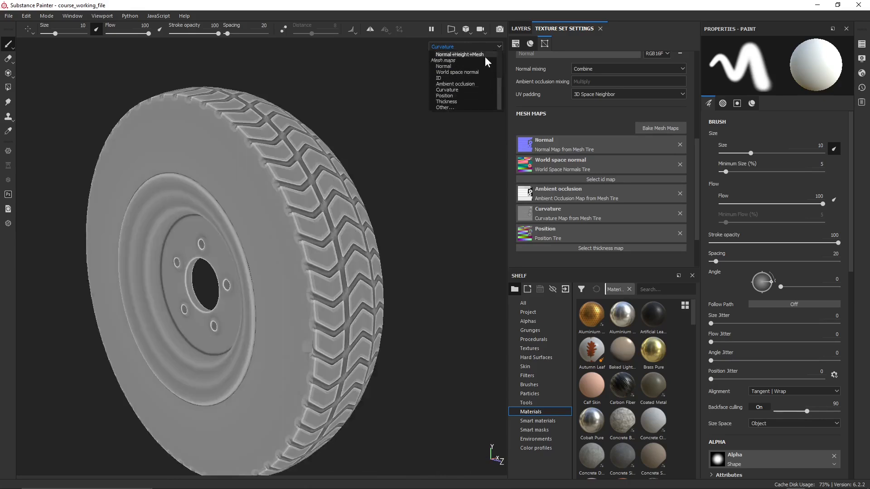
left_click(477, 95)
left_click_drag(390, 232, 317, 116, "alt")
Return to the shaded material view and inspect the baked tread up close from both sides under rotated lighting.
key("m")
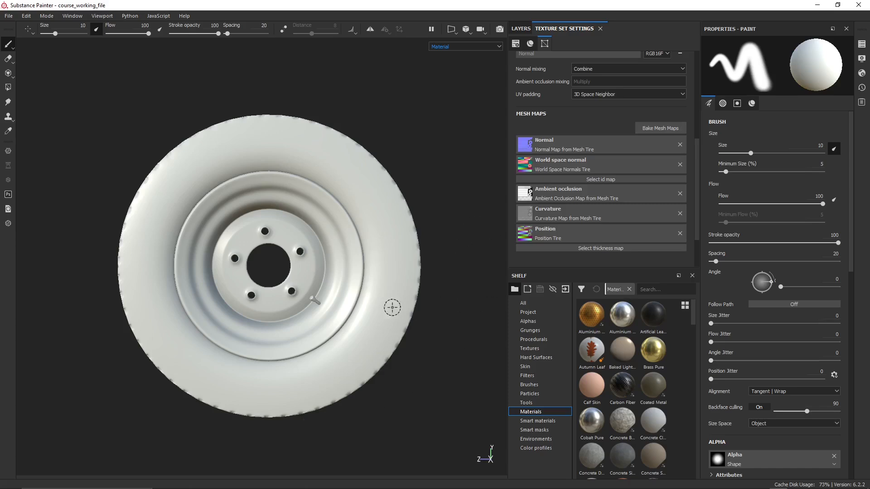
mouse_move(312, 301)
left_mouse_down("alt")
mouse_move(312, 325)
mouse_move(385, 338)
left_mouse_up("alt")
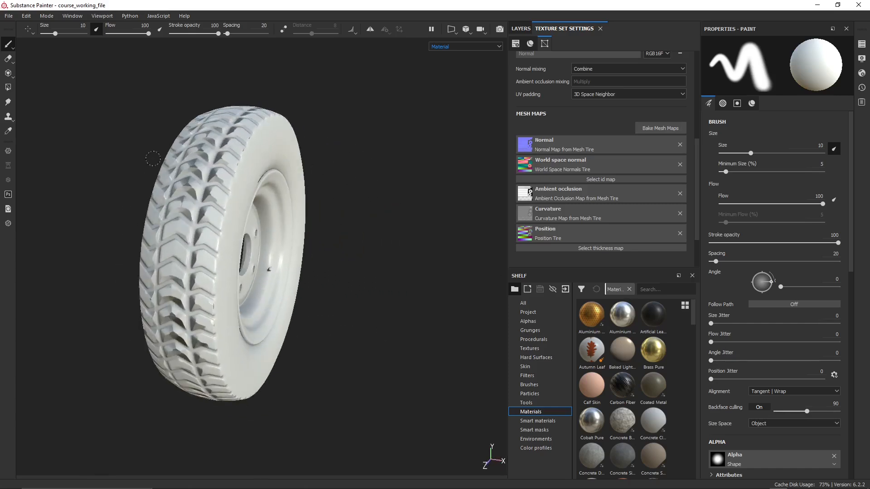
left_click_drag(210, 171, 272, 184, "alt")
right_click_drag(272, 184, 412, 441, "alt")
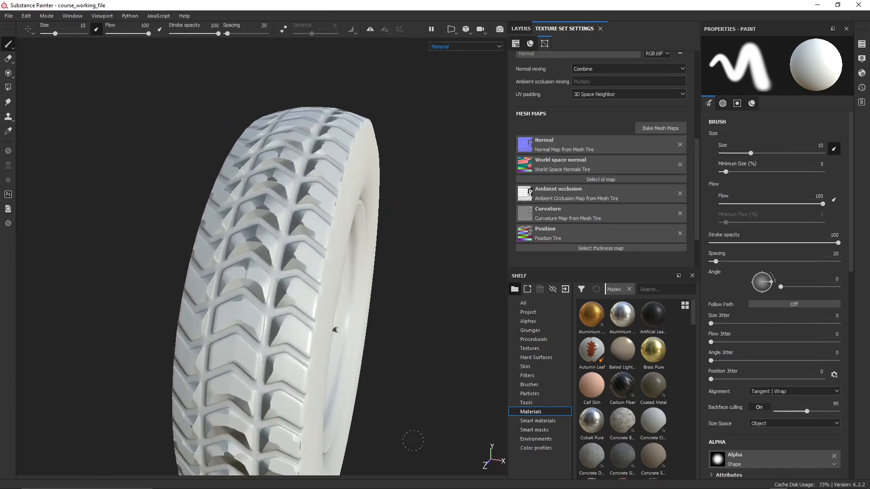
mouse_move(399, 317)
right_mouse_down("shift")
mouse_move(373, 295)
mouse_move(398, 282)
mouse_move(363, 288)
mouse_move(387, 241)
mouse_move(366, 242)
right_mouse_up("shift")
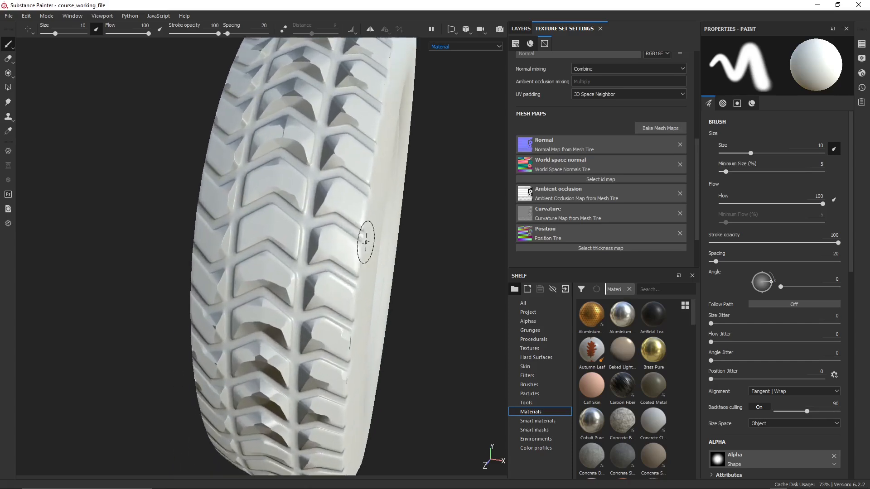
left_click_drag(423, 217, 414, 249, "alt")
mouse_move(301, 117)
left_mouse_down("alt")
mouse_move(320, 156)
mouse_move(344, 140)
mouse_move(317, 229)
mouse_move(249, 258)
mouse_move(361, 323)
mouse_move(254, 206)
mouse_move(270, 204)
mouse_move(263, 204)
left_mouse_up("alt")
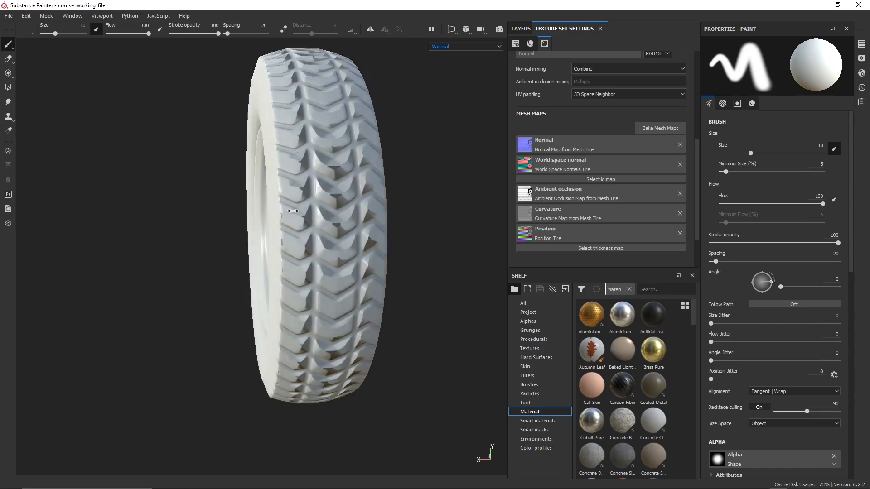
right_click_drag(323, 192, 373, 321, "alt")
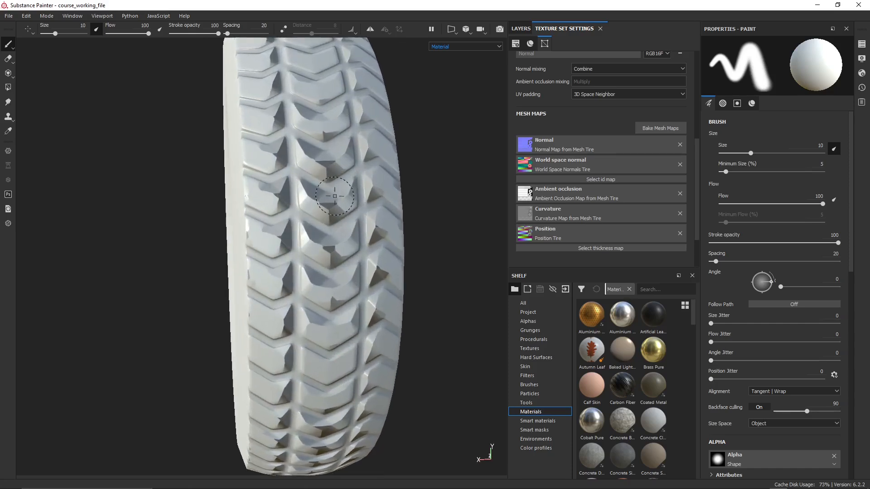
left_click_drag(363, 383, 401, 249, "alt")
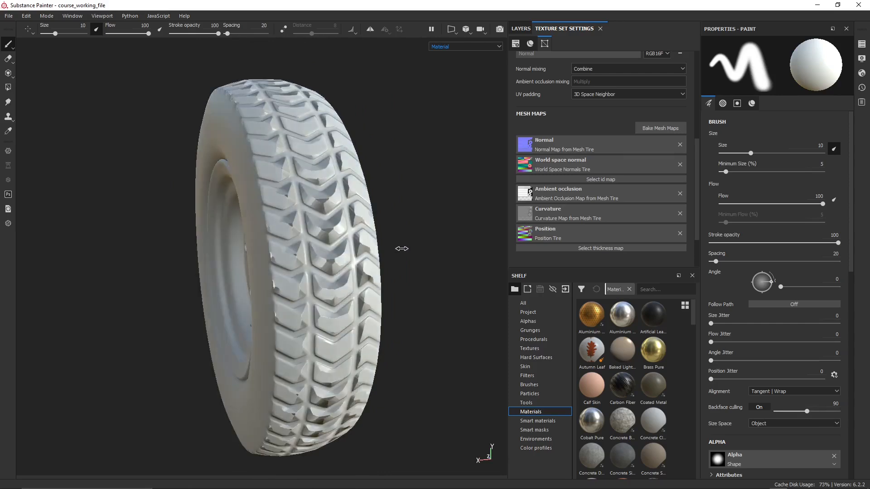
mouse_move(401, 249)
right_mouse_down("shift")
mouse_move(361, 239)
mouse_move(399, 248)
right_mouse_up("shift")
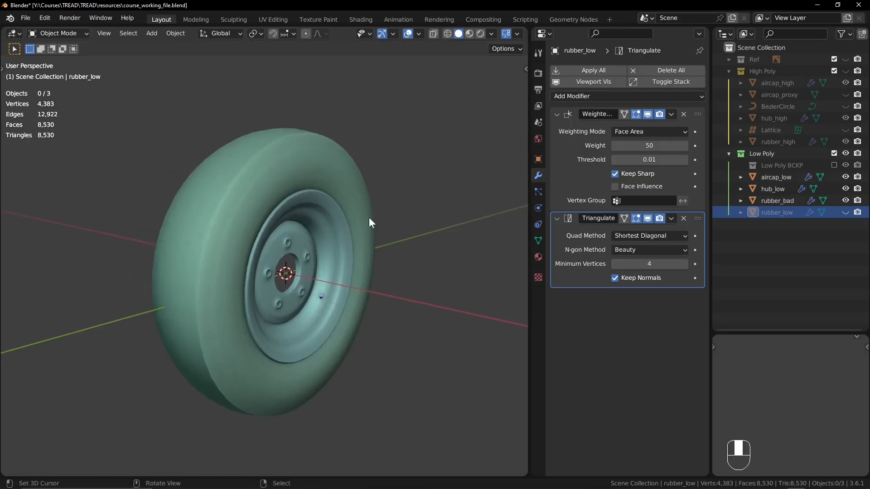
Switch to Blender, show the High Poly collection and open rubber_bad for mesh editing.
middle_click_drag(369, 219, 272, 192)
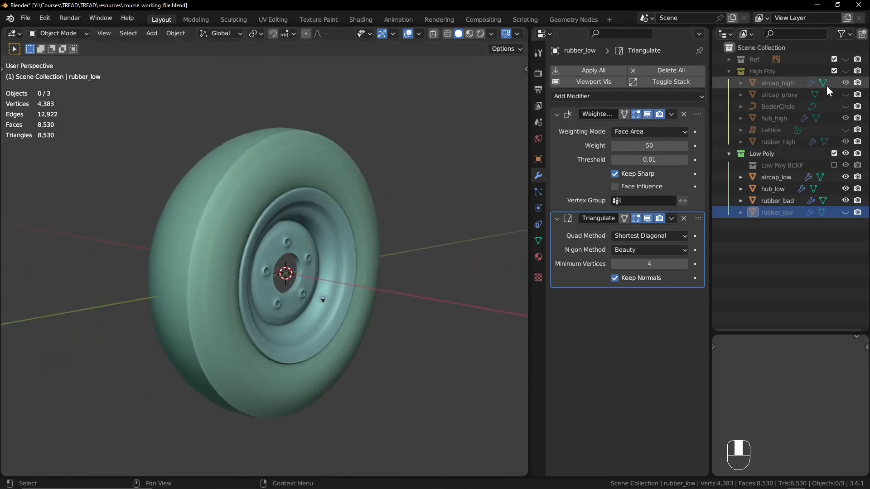
left_click(847, 71)
left_click(358, 192)
key("Tab")
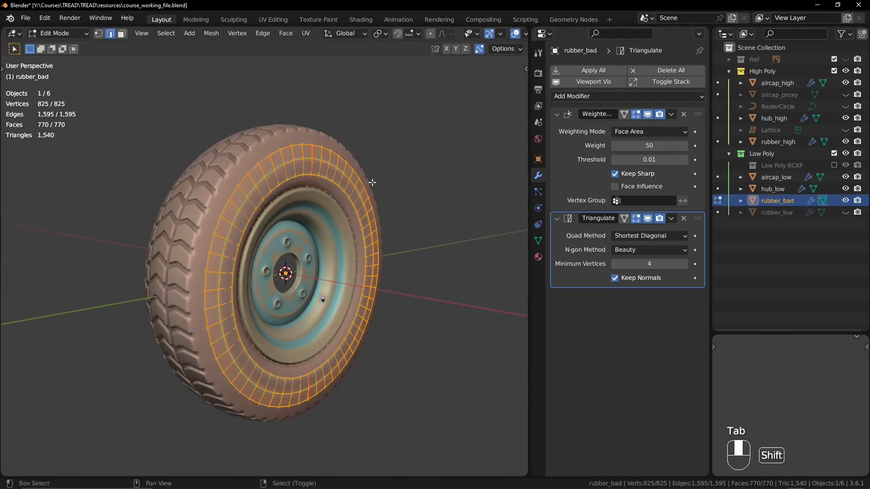
Turn on X-ray and compare the rubber_bad mesh with the high-poly tread profile in the right and front orthographic views.
middle_click_drag(372, 182, 323, 175, "ctrl")
key("alt+z")
key("KP_3")
middle_click_drag(323, 175, 362, 199, "shift")
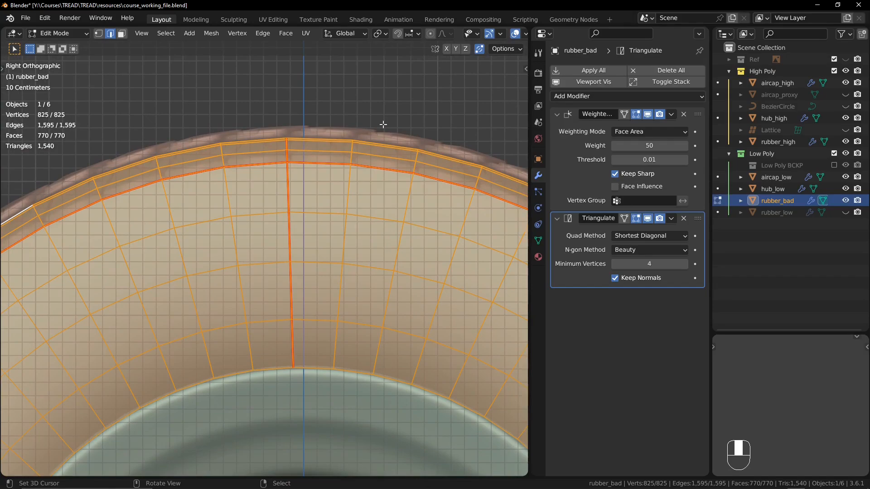
middle_click_drag(272, 153, 419, 183)
key("KP_1")
middle_click_drag(419, 183, 313, 223, "shift")
middle_click_drag(313, 222, 354, 141, "ctrl")
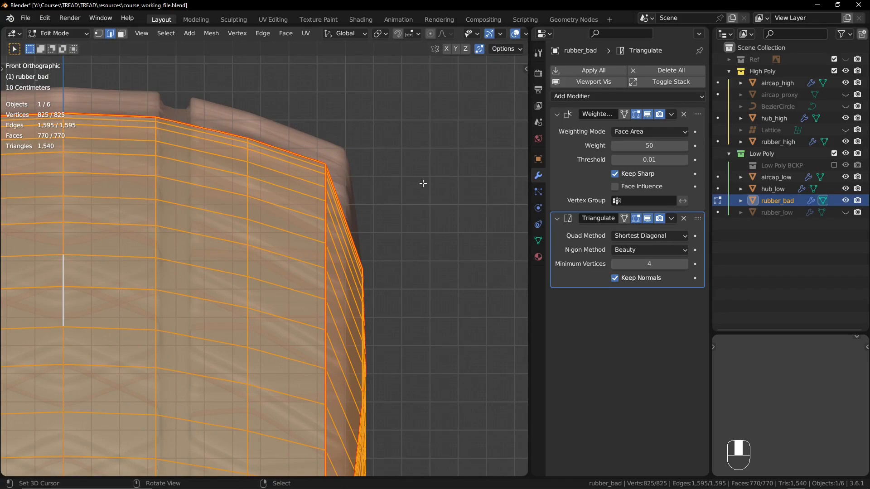
middle_click_drag(423, 184, 382, 266, "ctrl")
middle_click_drag(404, 199, 290, 267)
middle_click_drag(181, 244, 258, 219, "shift")
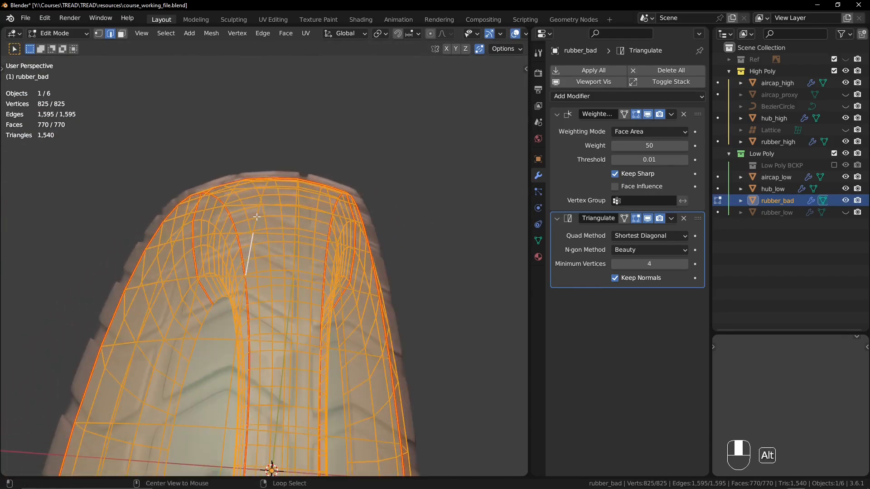
Select an edge loop around the middle of rubber_bad's tread and grow the selection three times to cover the tread surface.
left_click(256, 217, "alt")
middle_click_drag(394, 208, 373, 208)
key("ctrl+KP_Add")
key("ctrl+KP_Add")
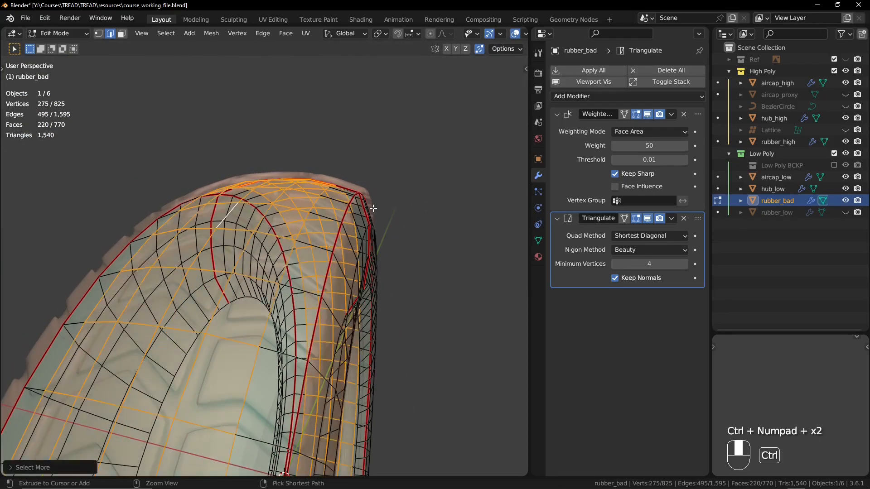
key("ctrl+KP_Add")
middle_click_drag(373, 208, 365, 212, "shift")
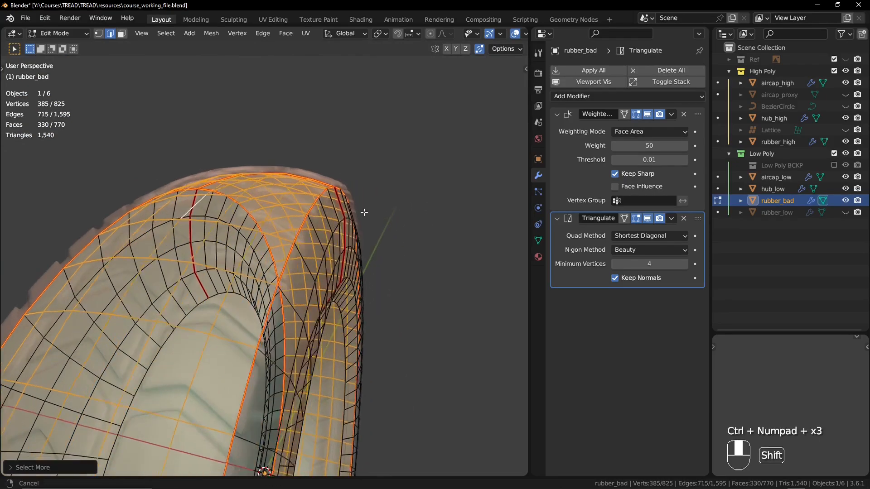
Turn off X-ray and use Shrink/Fatten on the selected tread faces so they show only in the grooves between the high-poly tread blocks.
key("s")
key("alt+z")
key("alt+s")
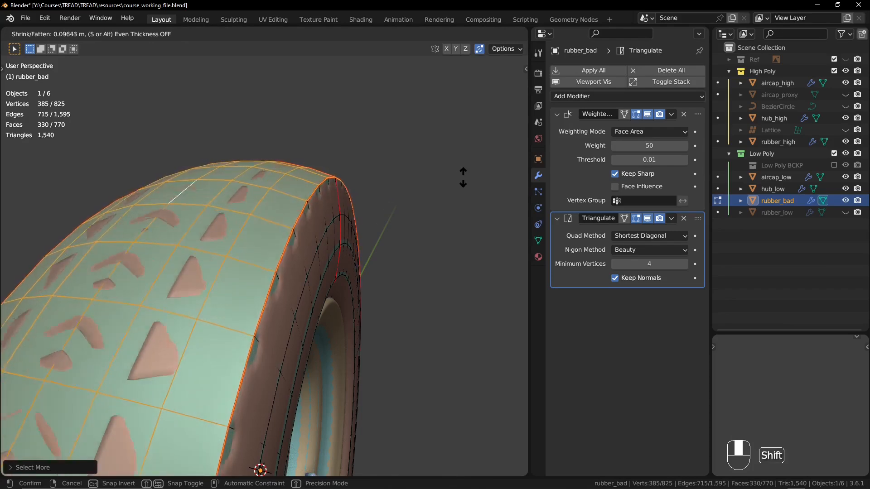
left_click(461, 180)
middle_click_drag(293, 222, 401, 165, "ctrl")
key("alt+s")
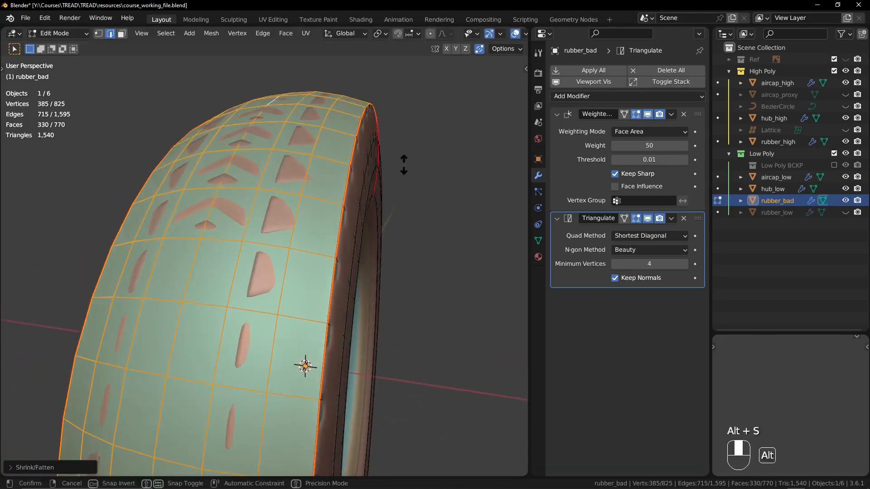
left_click(399, 169)
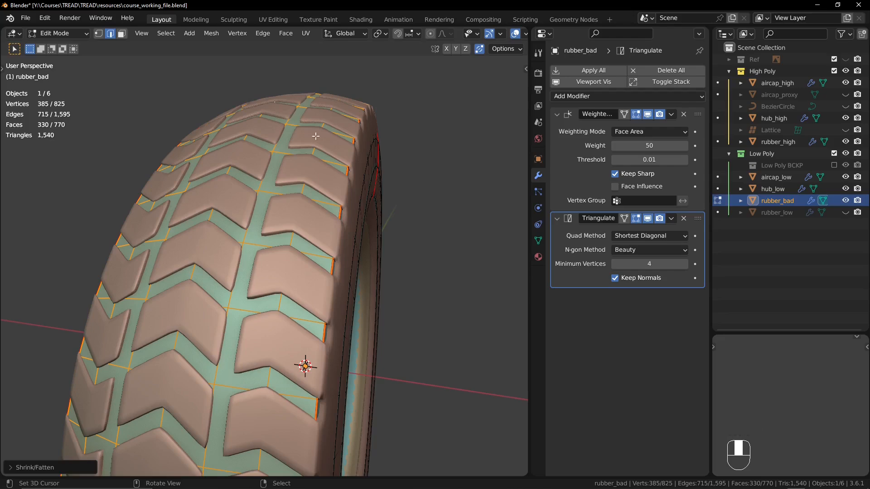
middle_click_drag(252, 145, 226, 317)
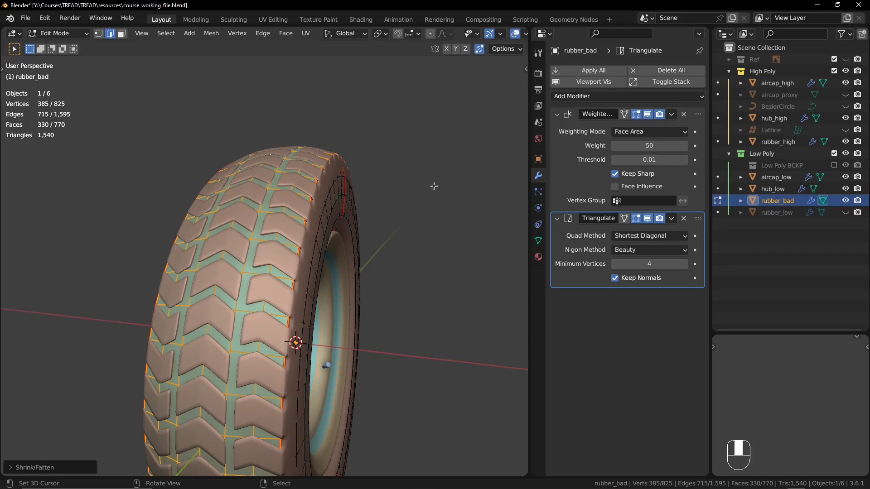
middle_click_drag(431, 183, 408, 215)
middle_click_drag(408, 215, 400, 182, "shift")
key("alt+s")
right_click(400, 182)
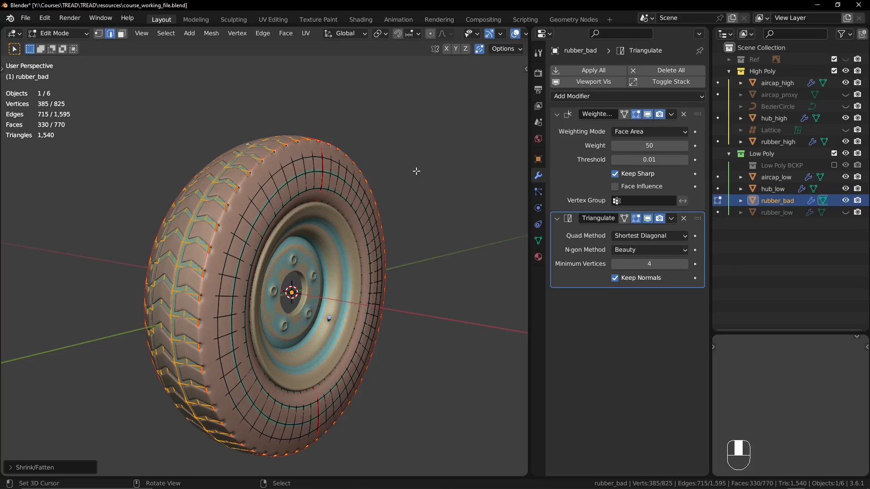
middle_click_drag(416, 171, 440, 162)
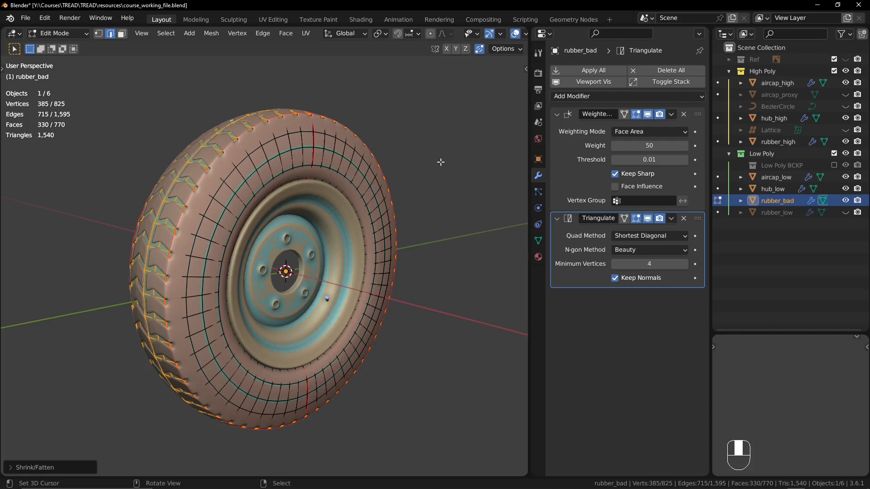